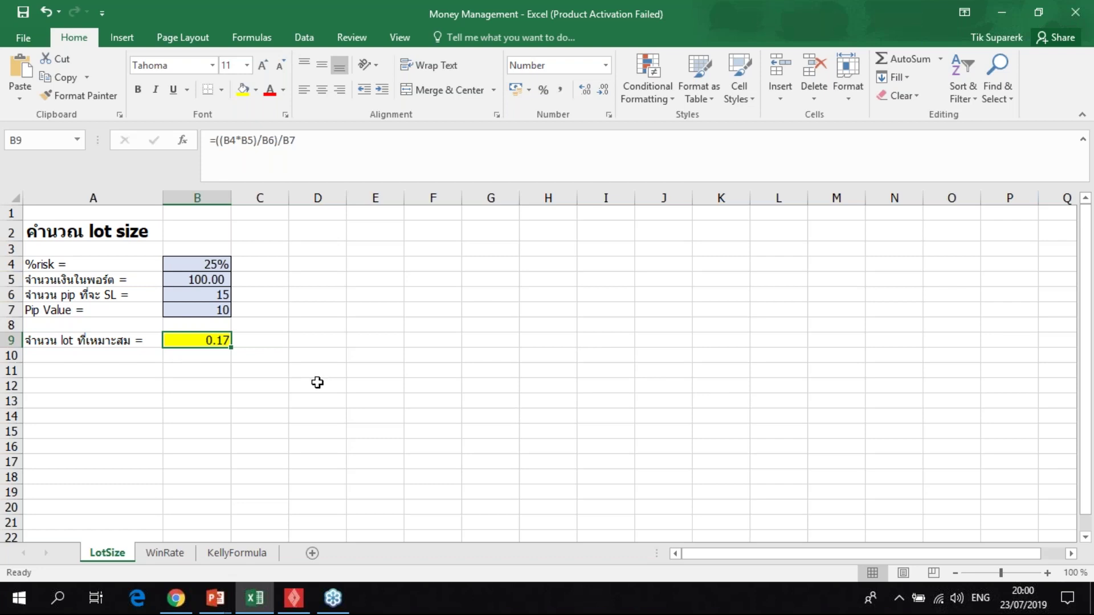
Enter the trial lot sizes 0.03, 0.03 and 0.02 in cells D9 to D11 of the LotSize sheet
click(317, 342)
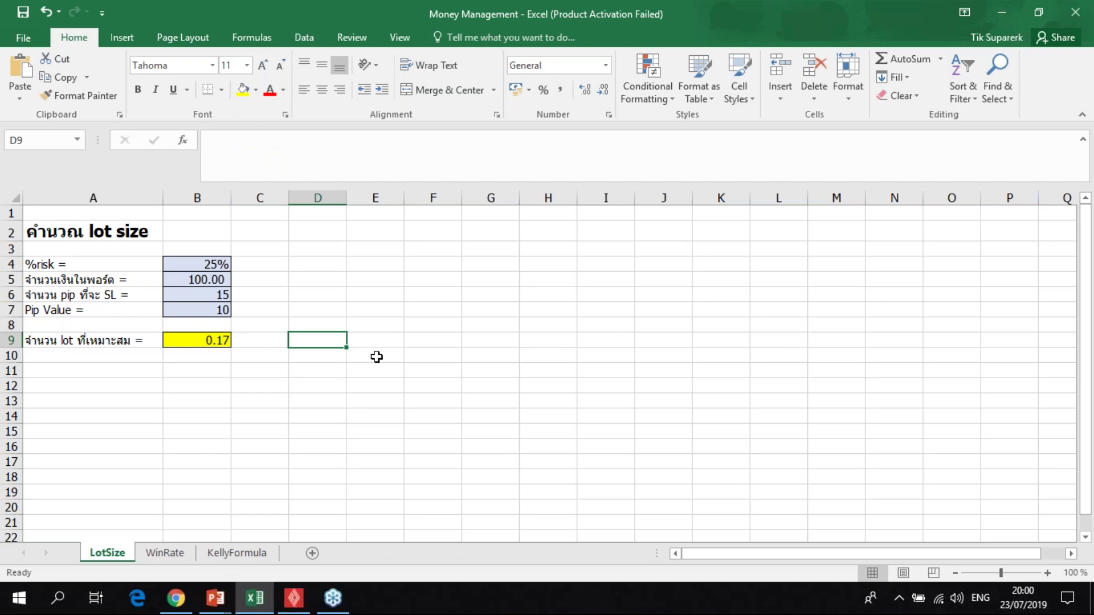
text(0.03)
key(Return)
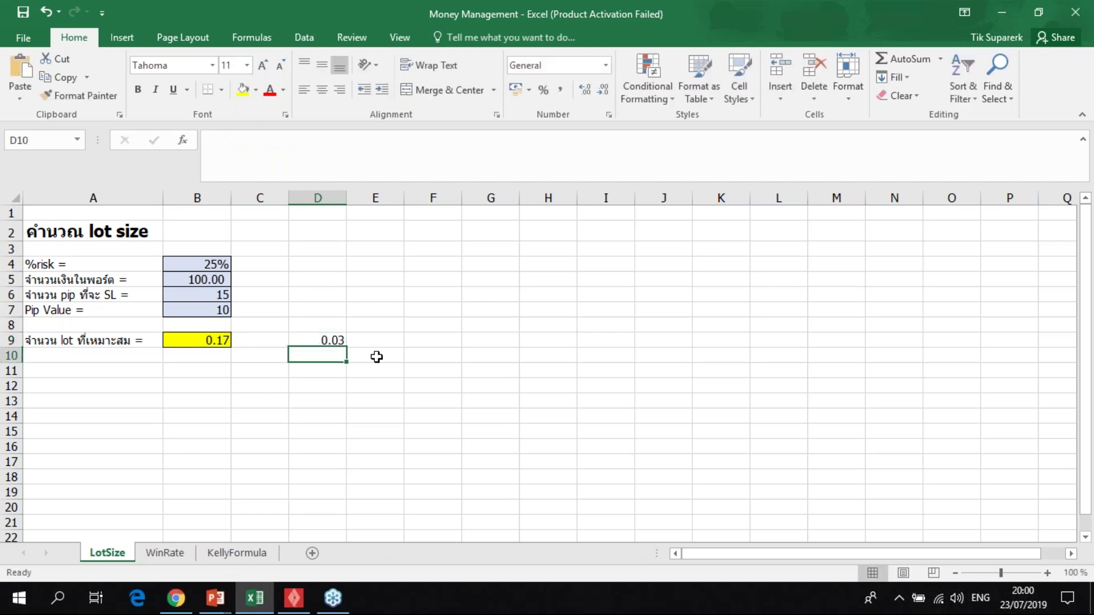
text(0.03)
key(ctrl+Return)
key(Return)
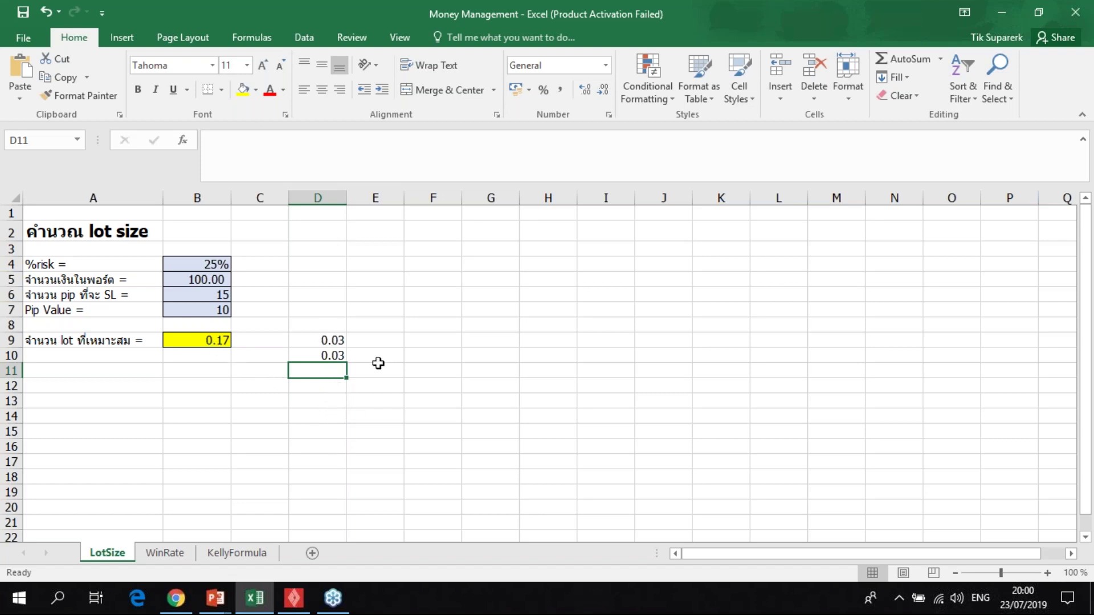
text(0.02)
key(Return)
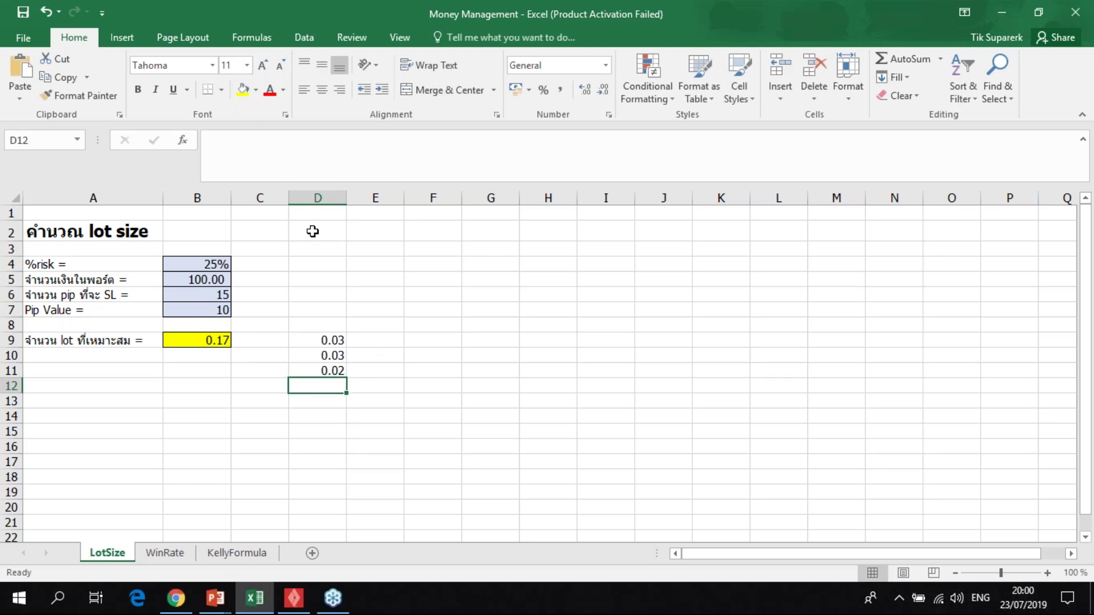
Clear the trial lot sizes from cells D9 to D11
click(210, 341)
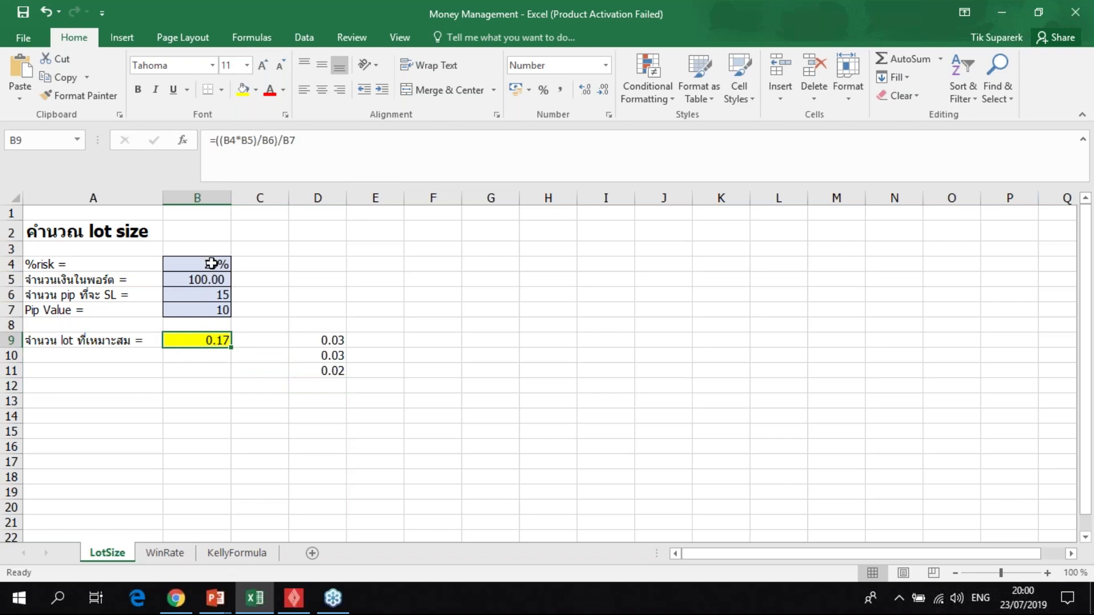
drag(314, 341, 330, 367)
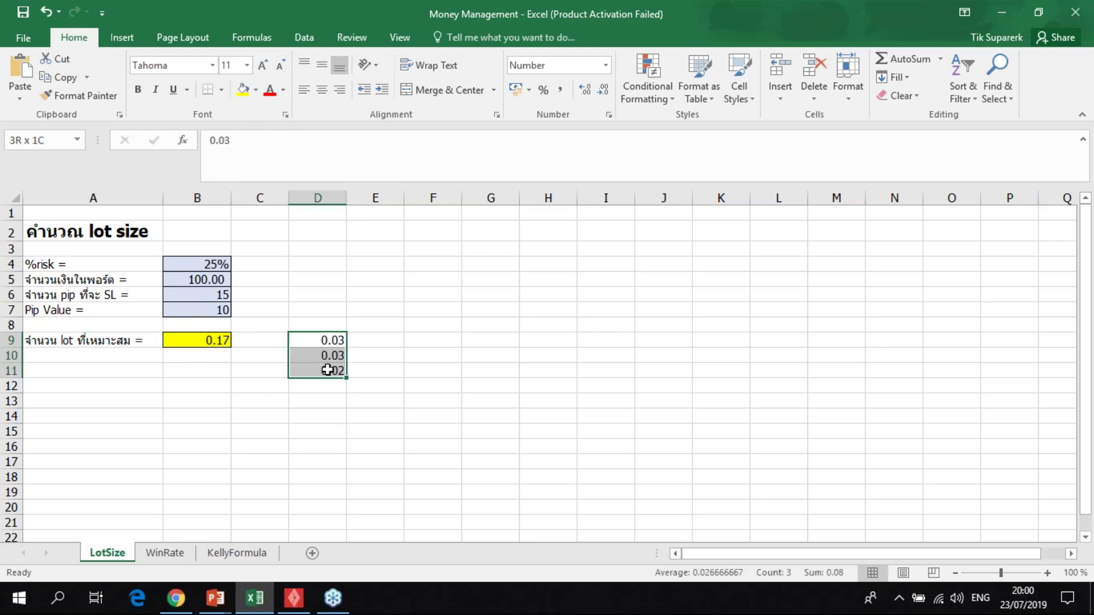
key(Delete)
Check the win rate and Half-Kelly cells on the KellyFormula sheet, and return to the LotSize sheet
click(256, 551)
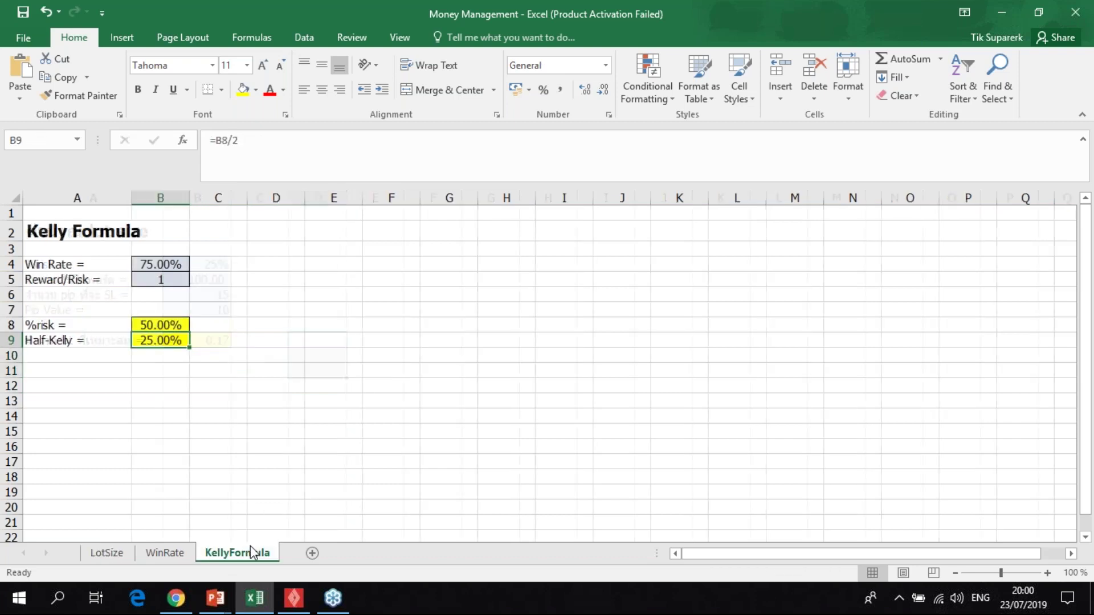
click(172, 263)
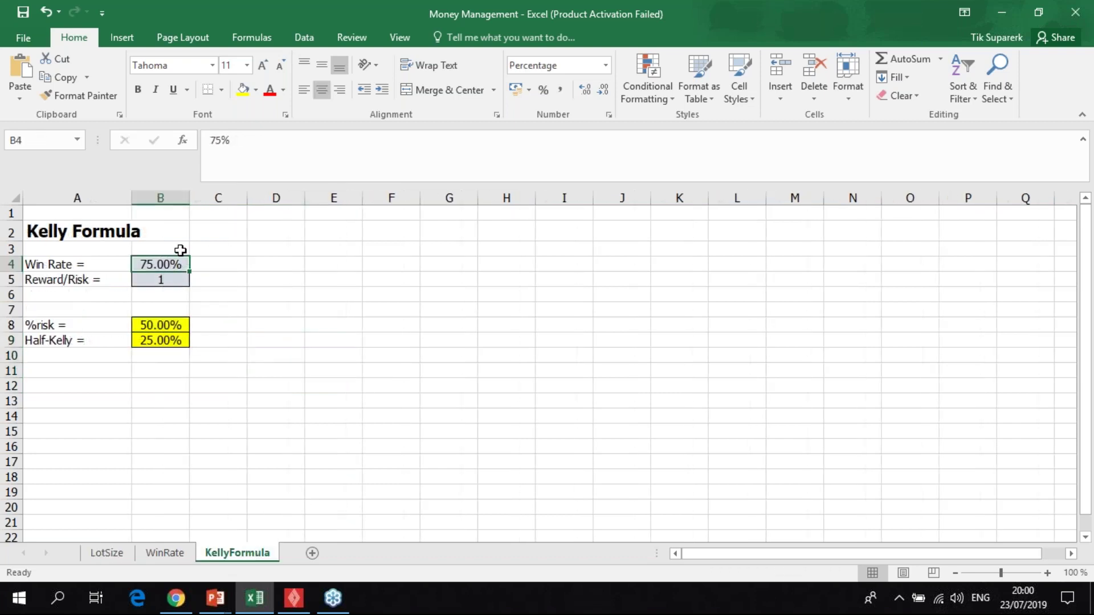
click(180, 341)
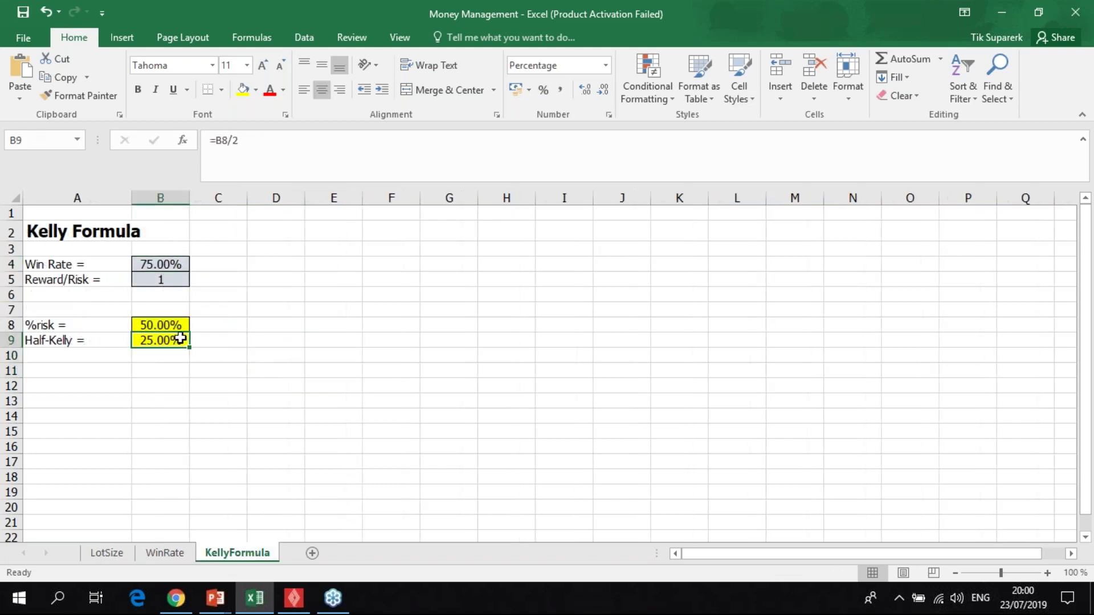
click(108, 553)
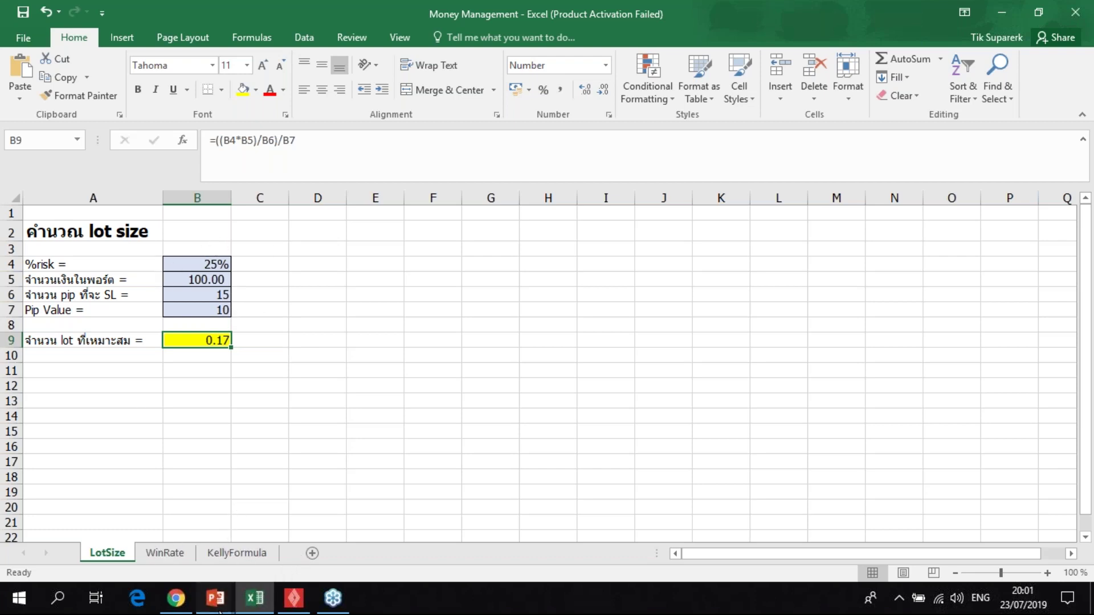
Switch to the PowerPoint slideshow, advance to the Martingale slide and circle the term “เบิ้ลล็อต” with the pen
mouse_move(216, 595)
click(279, 512)
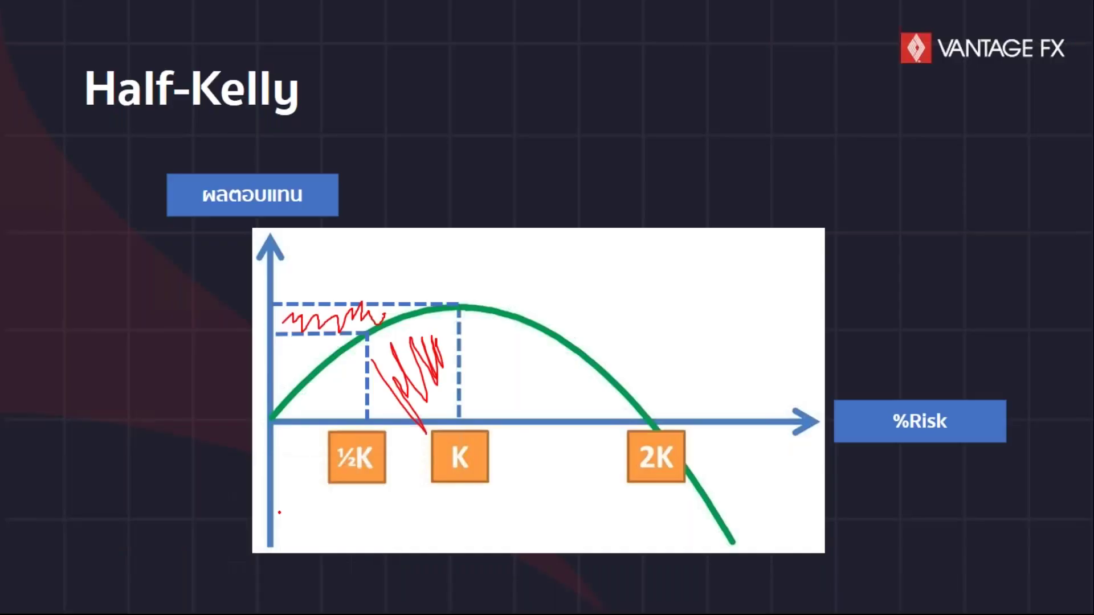
key(Right)
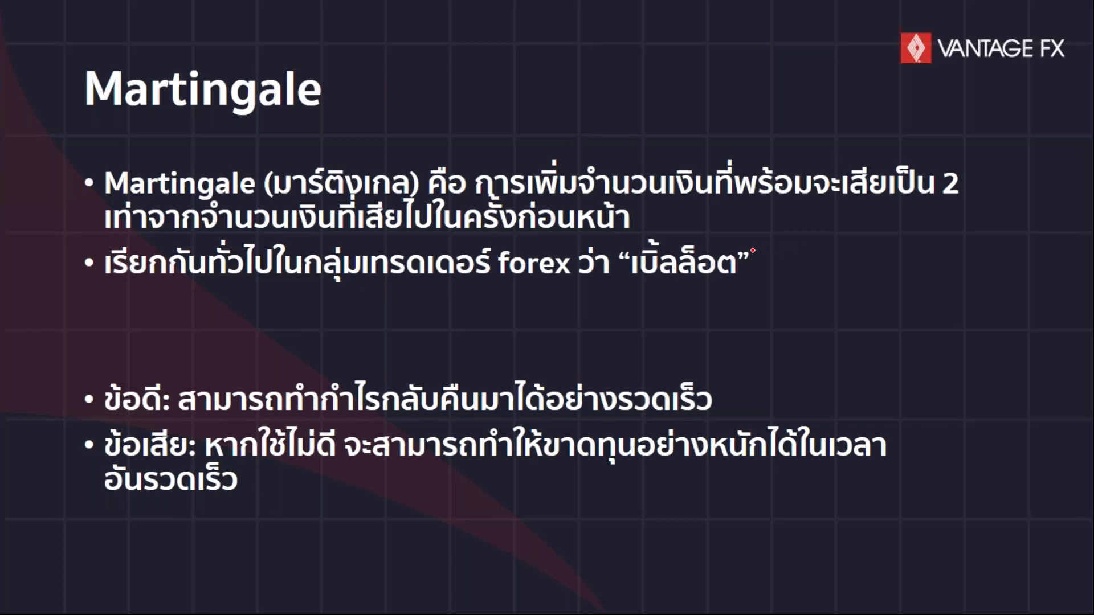
mouse_move(652, 240)
mouse_down()
mouse_move(659, 289)
mouse_move(766, 261)
mouse_move(625, 252)
mouse_up()
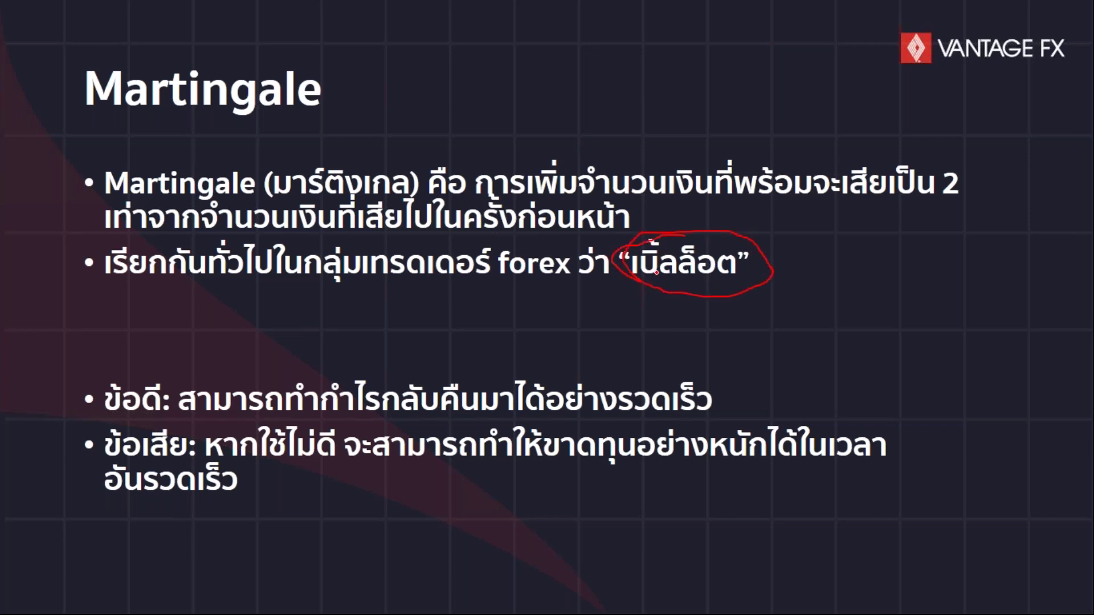
Switch back to Excel, add a new worksheet, and enter 0.02 in B3 with an x beside it in C3
key(alt+Tab)
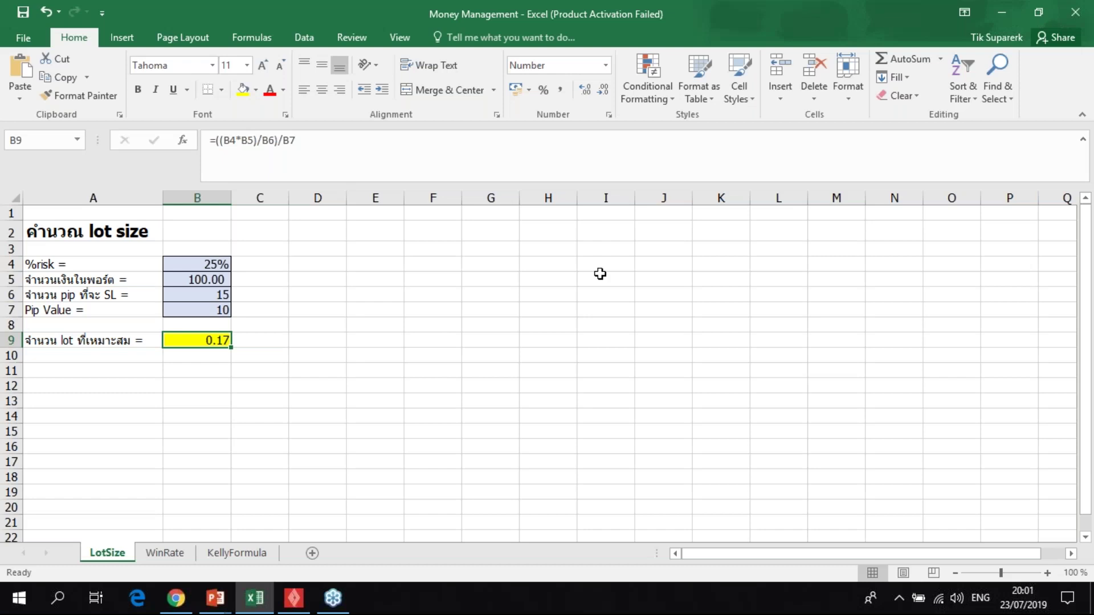
click(312, 553)
click(120, 245)
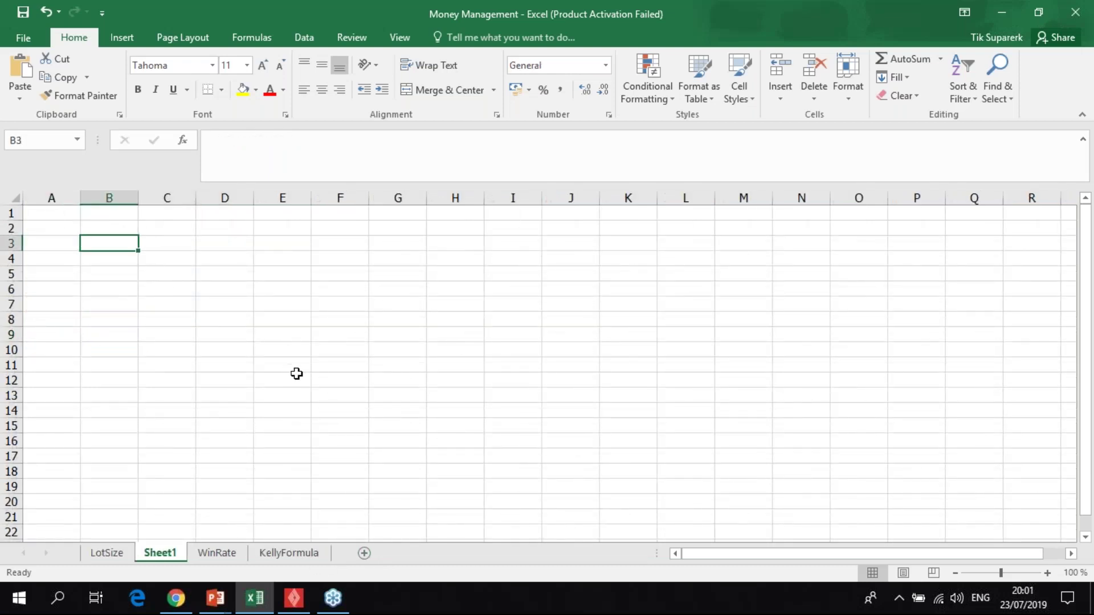
text(0.0)
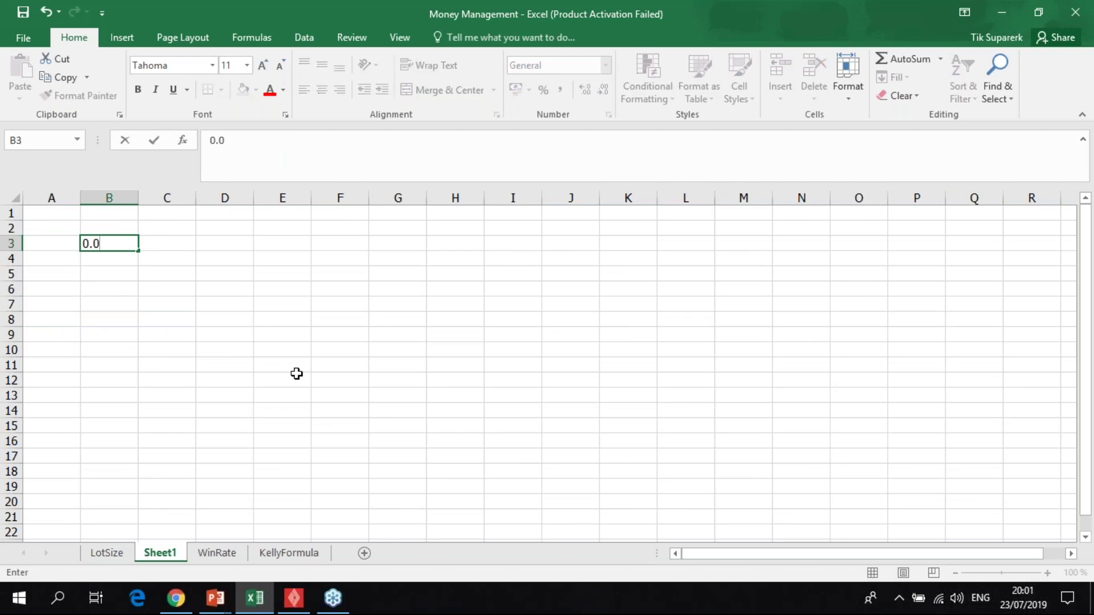
text(2)
key(Return)
key(Up)
key(Right)
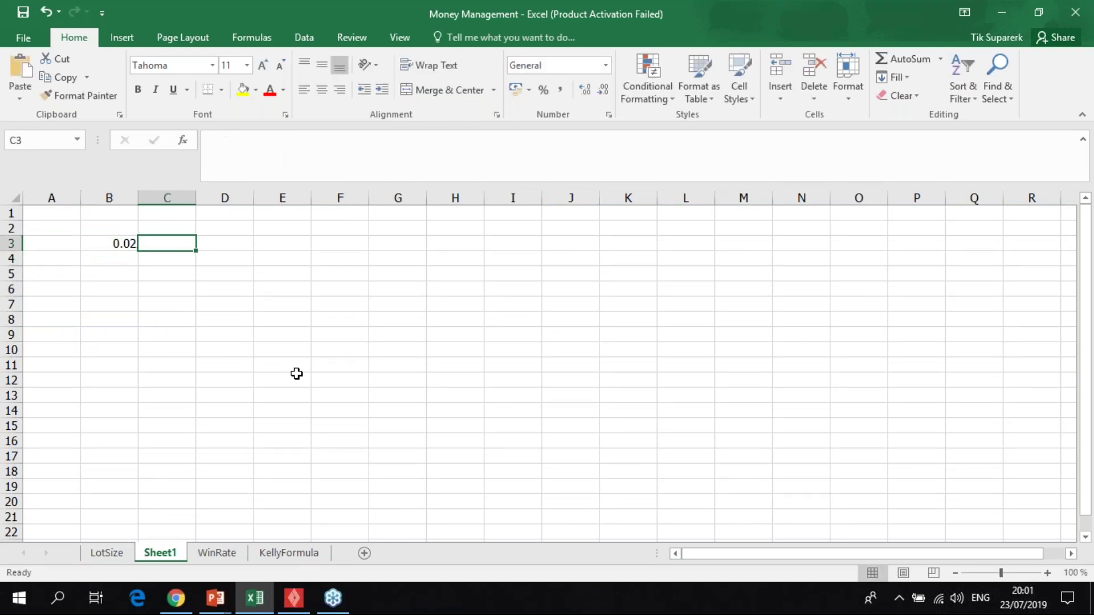
text(x)
key(Return)
Enter the doubled lot size 0.04 in B4 and mark it with an x in C4
key(Left)
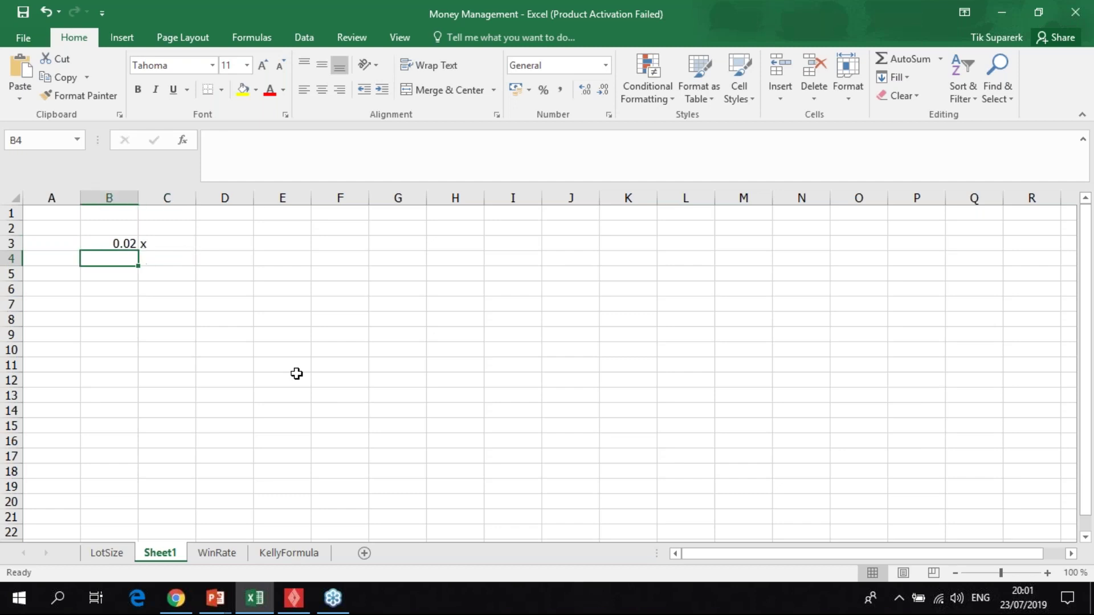
text(0.0)
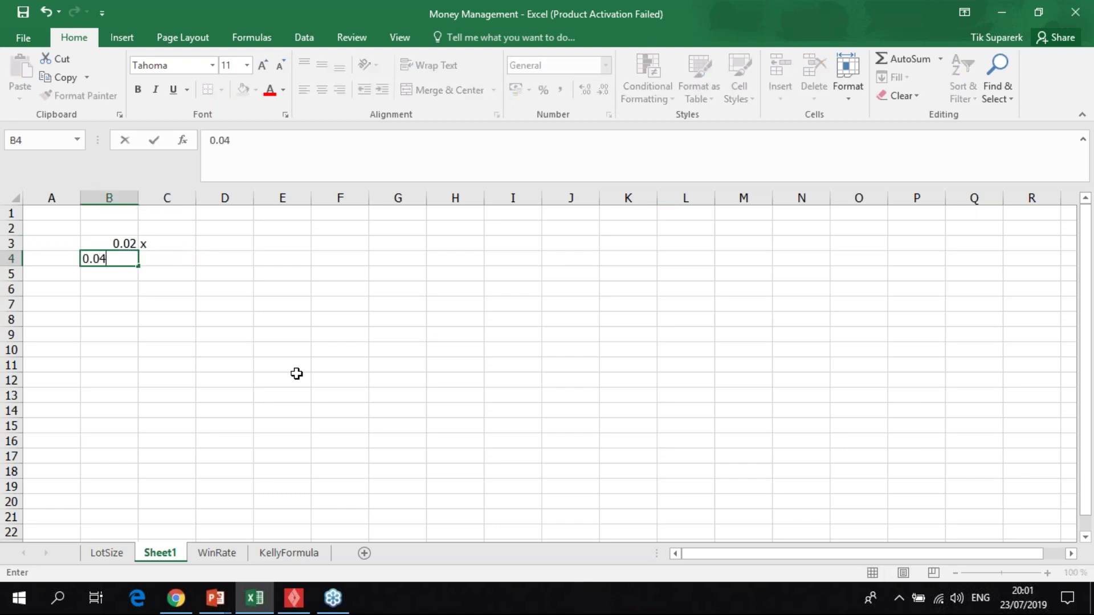
text(4)
key(Return)
key(Up)
key(Right)
text(x)
key(Return)
Enter the lot size 0.08 in B5 and mark it with an x in C5
key(Left)
text(0.0)
key(Return)
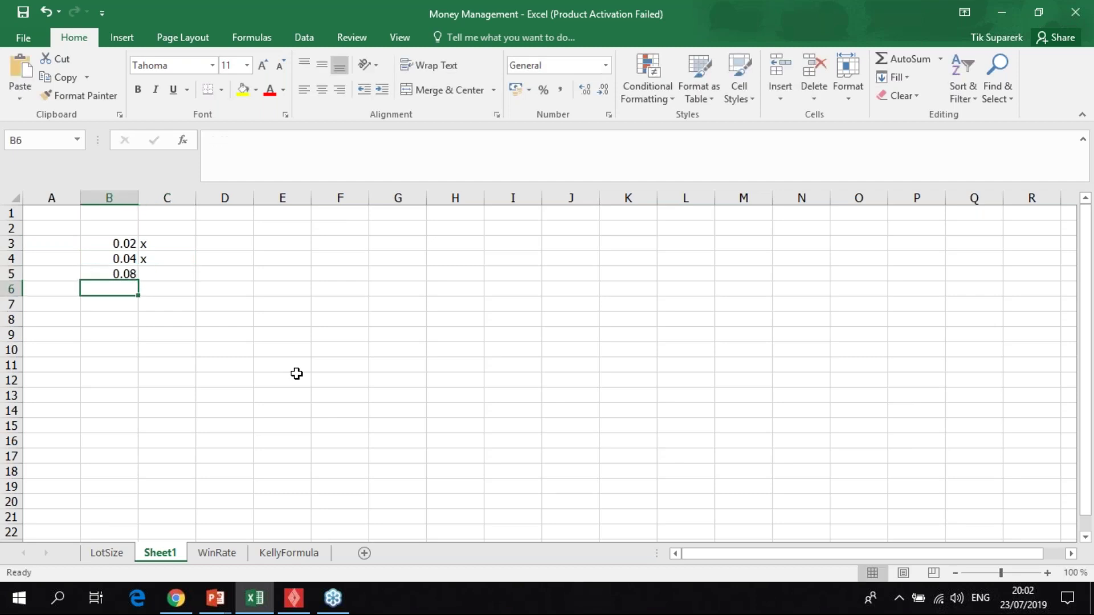
key(Up)
key(Right)
text(x)
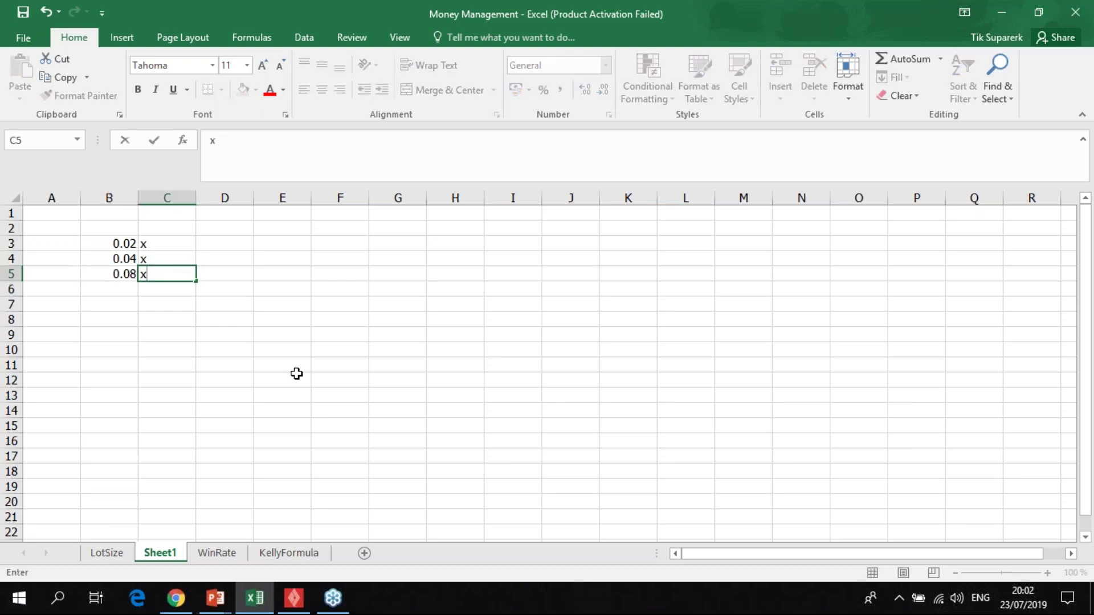
key(Return)
Enter the lot size 0.16 in B6 and mark it with an o in C6
key(Left)
text(0.)
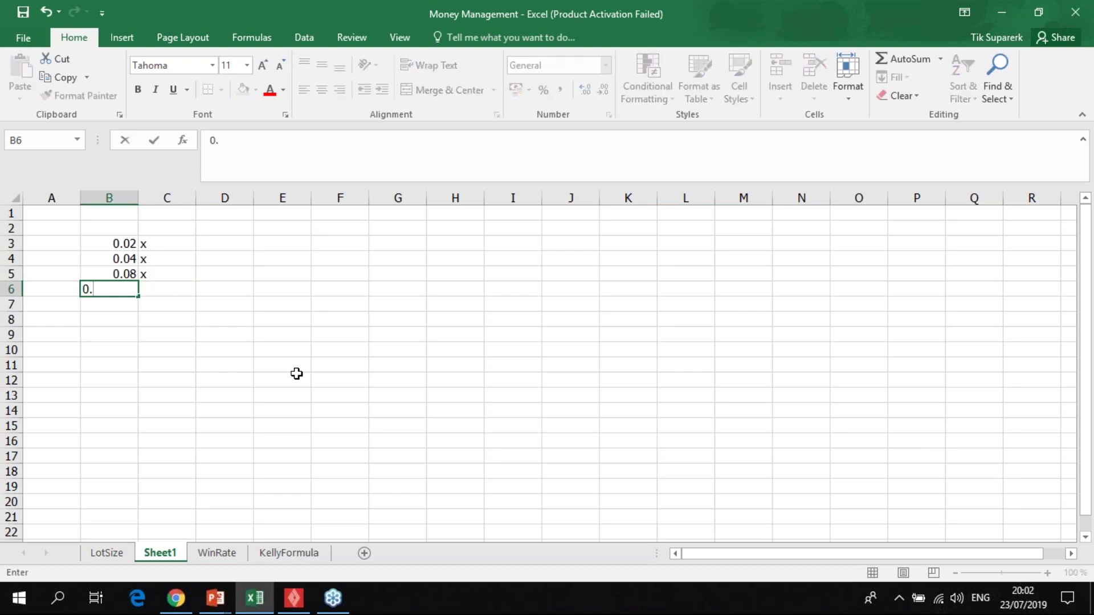
key(Return)
key(Up)
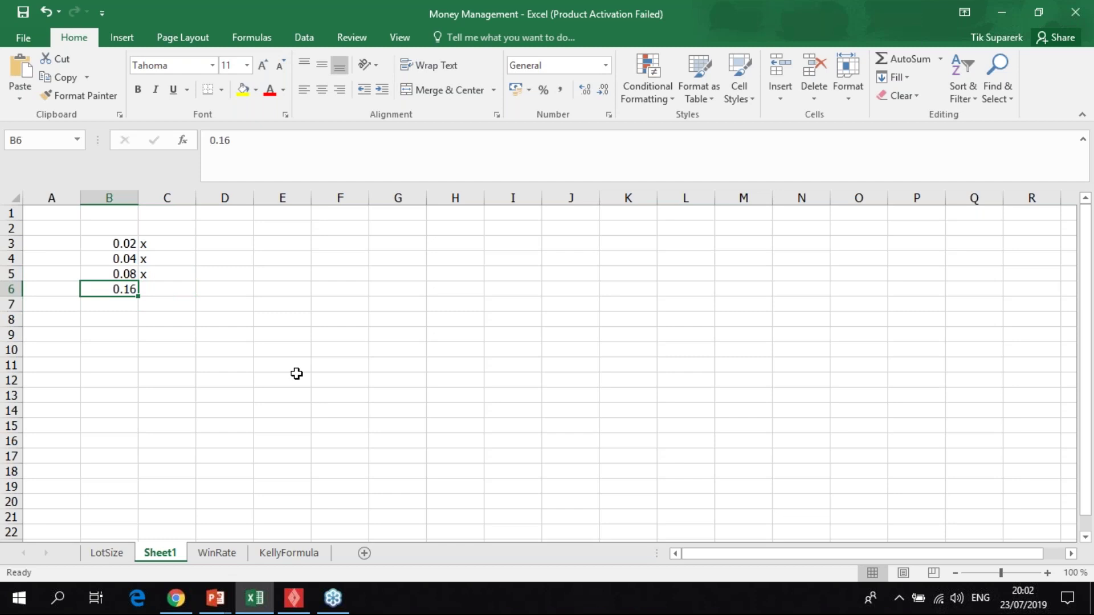
key(Right)
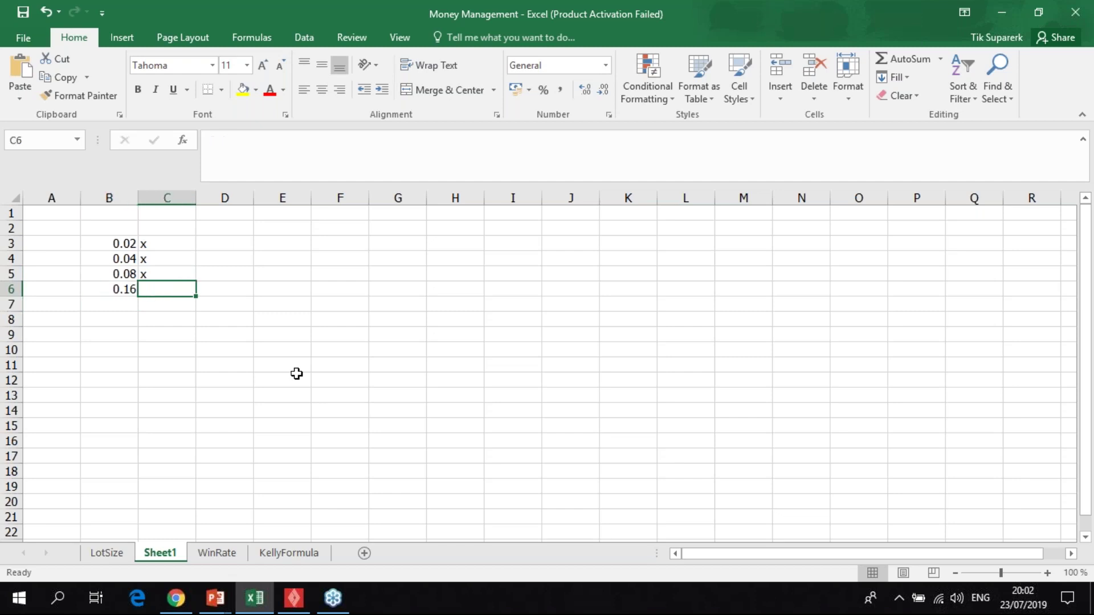
key(alt)
click(279, 349)
click(153, 289)
text(o)
key(Return)
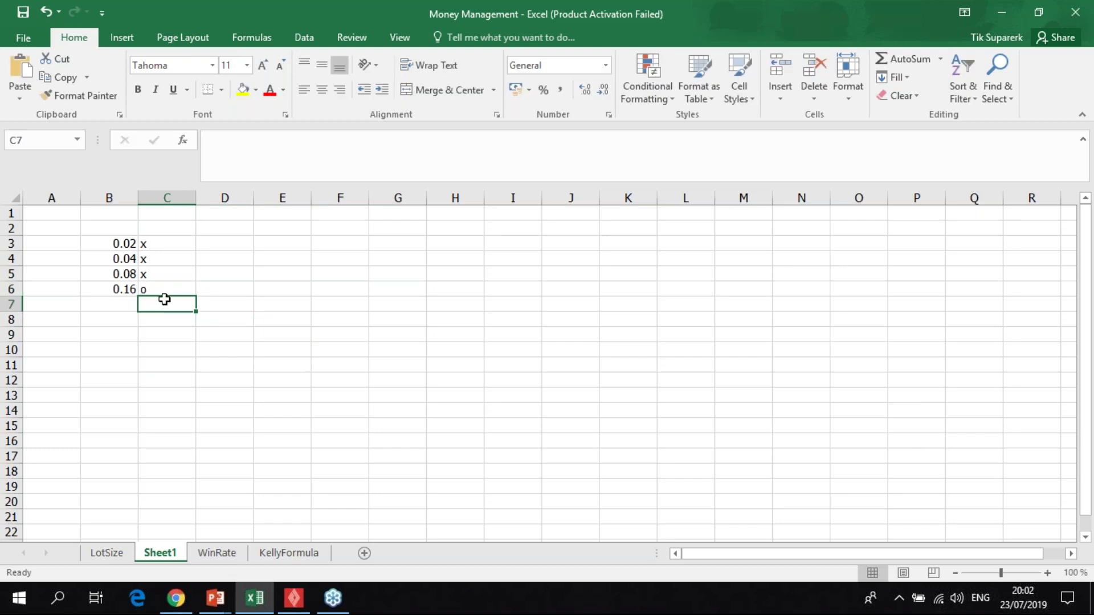
Enter the ratio 1:01 in cell A1
click(62, 212)
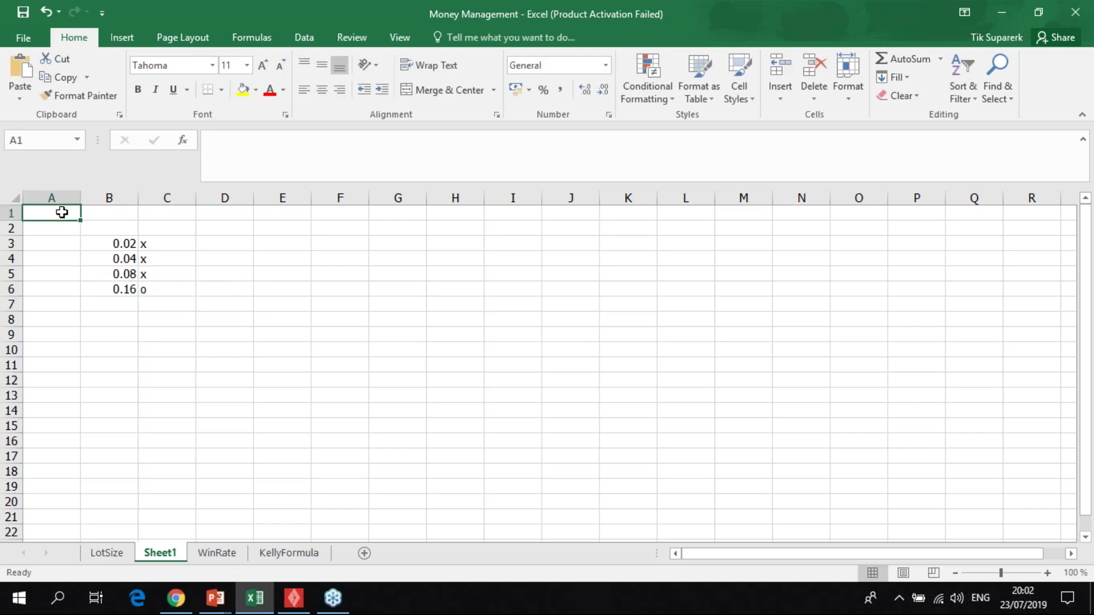
text(1:)
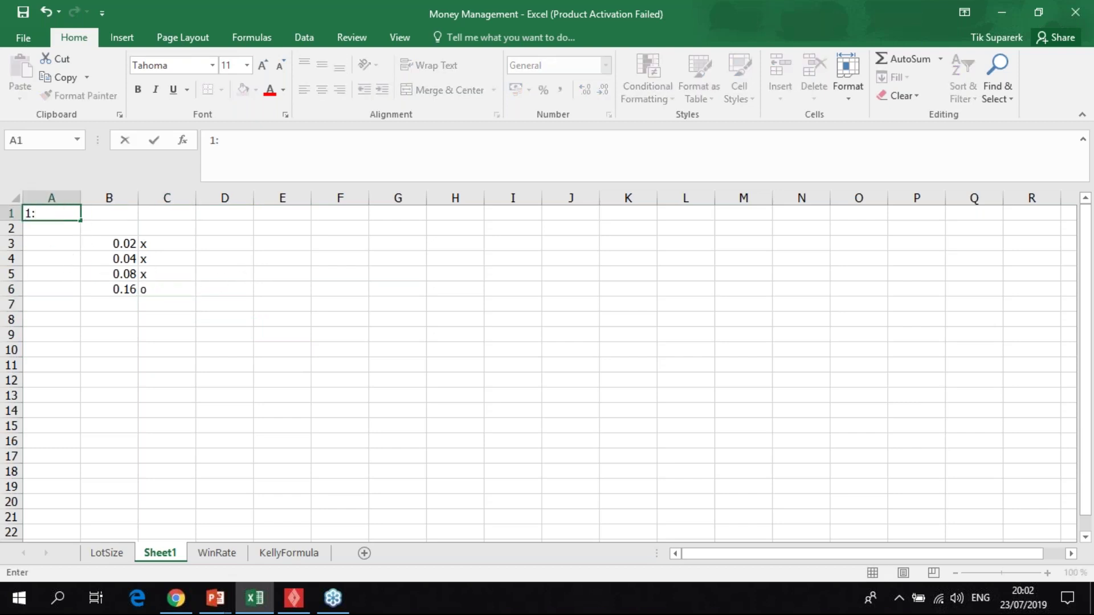
text(01)
key(Return)
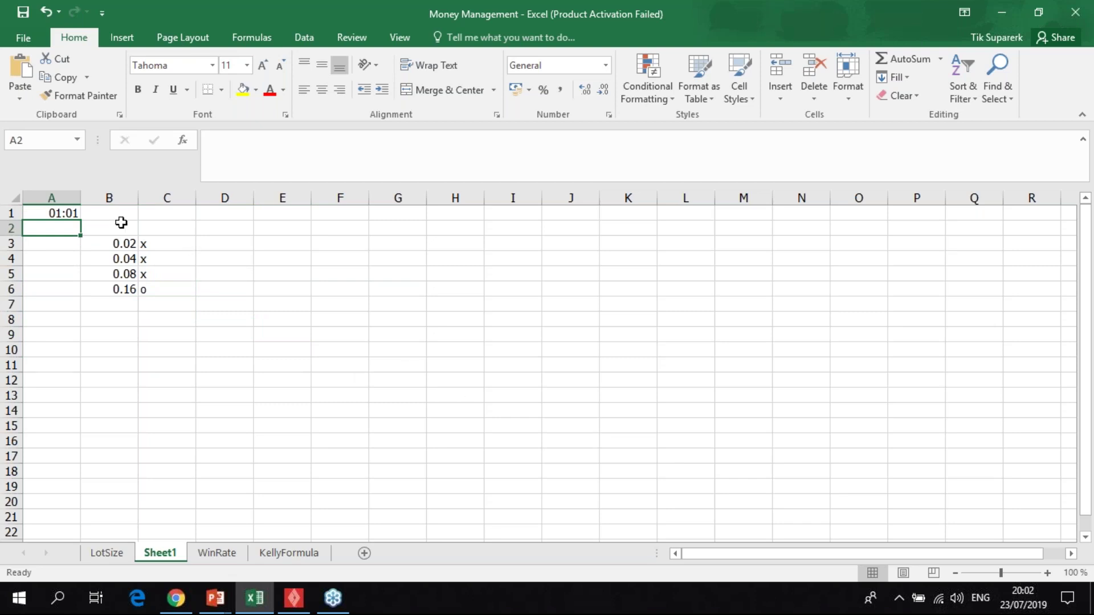
click(127, 289)
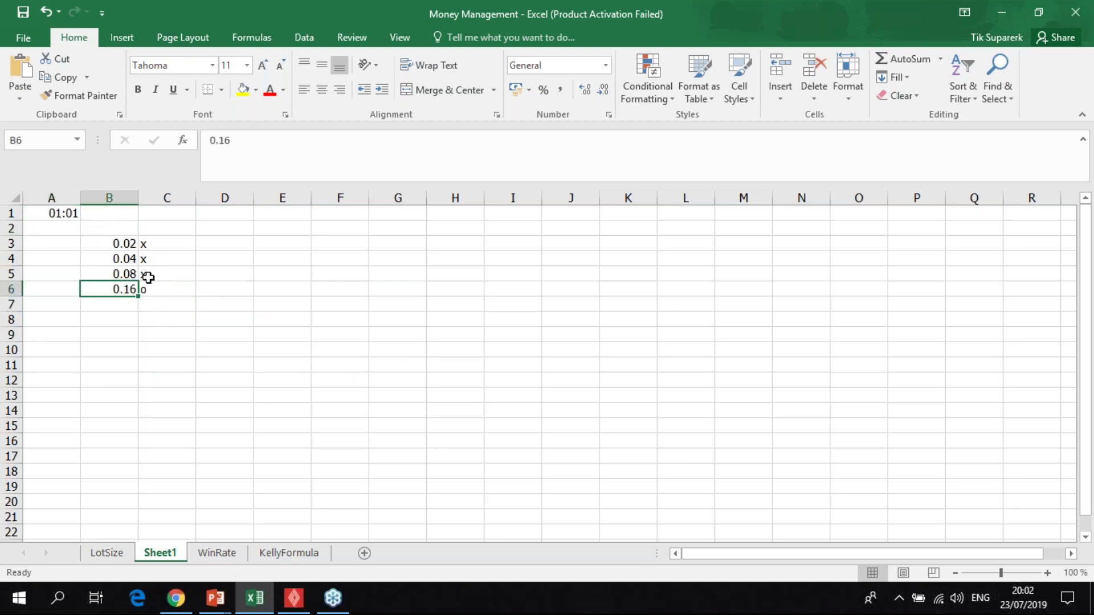
click(228, 287)
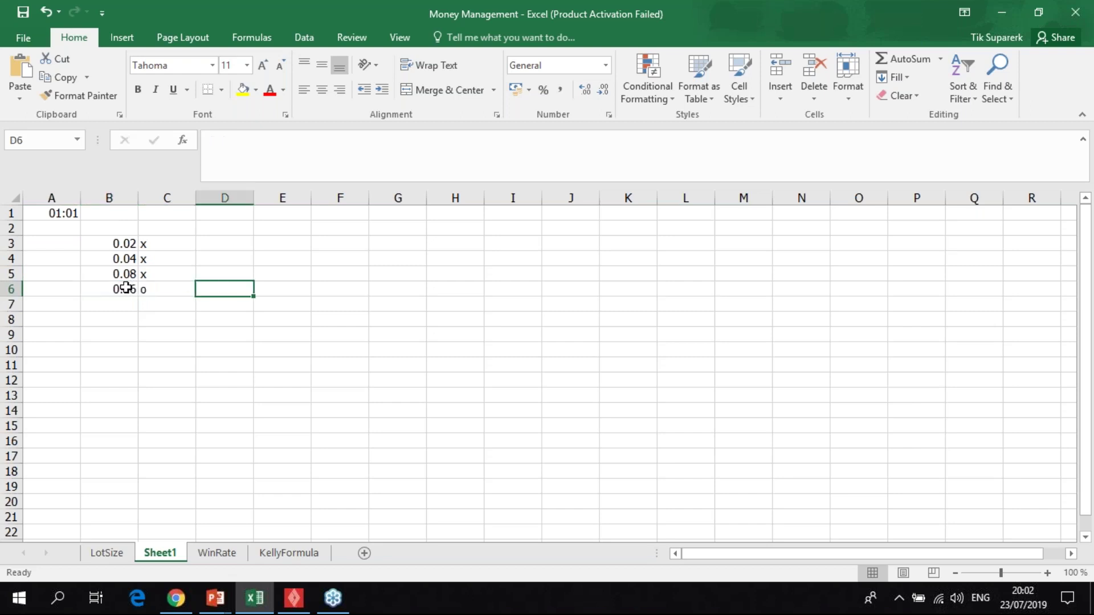
click(59, 229)
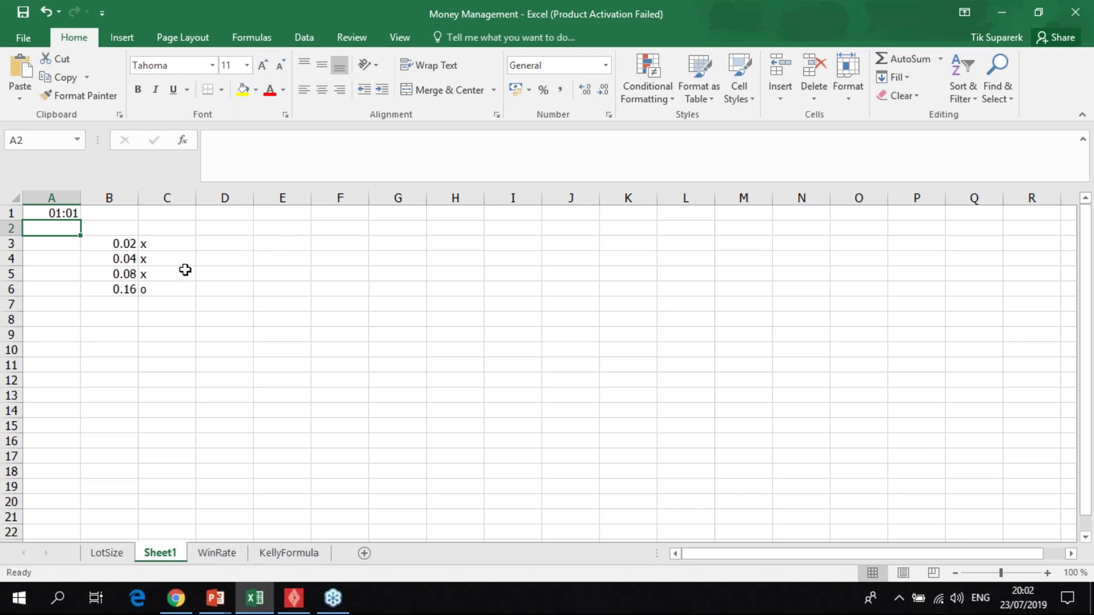
click(207, 242)
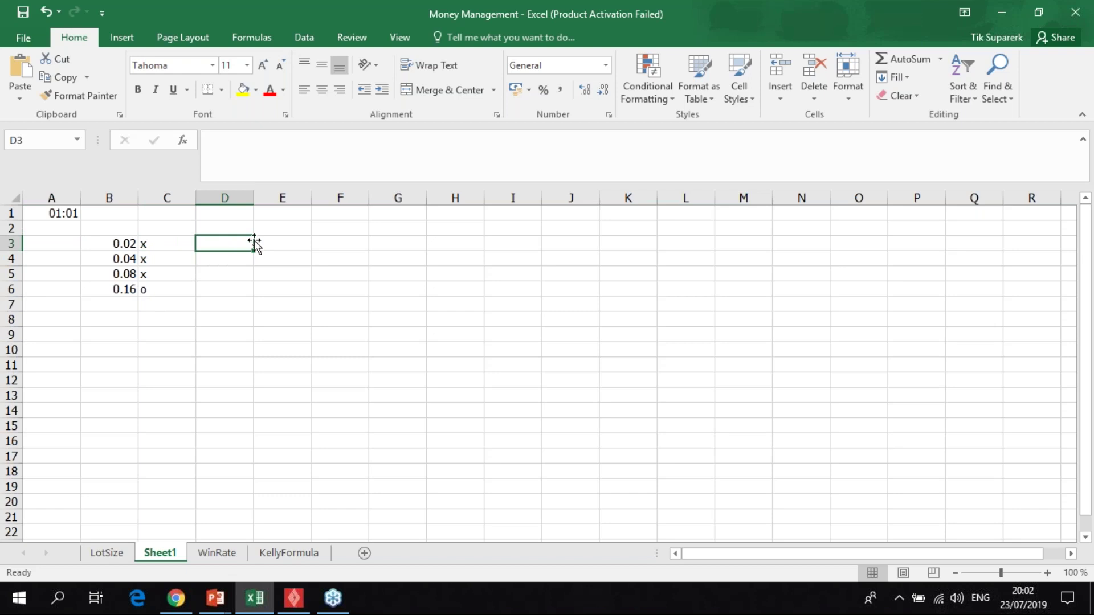
text(2%)
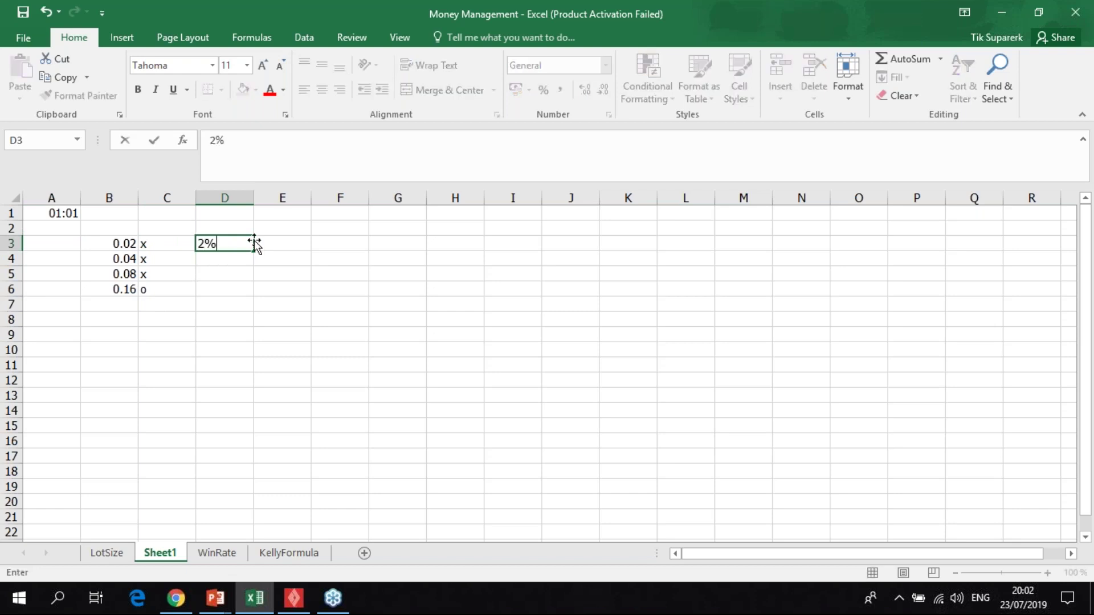
key(BackSpace)
key(BackSpace)
Enter the risk percentage 2% in cell D1 instead of D3
key(Up)
key(Up)
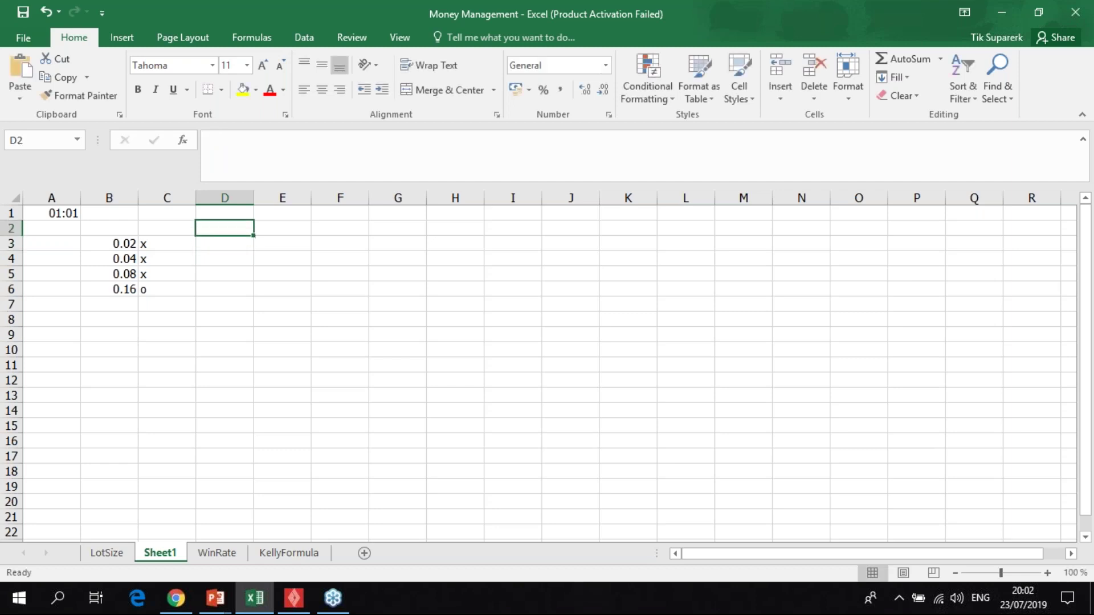
text(2%)
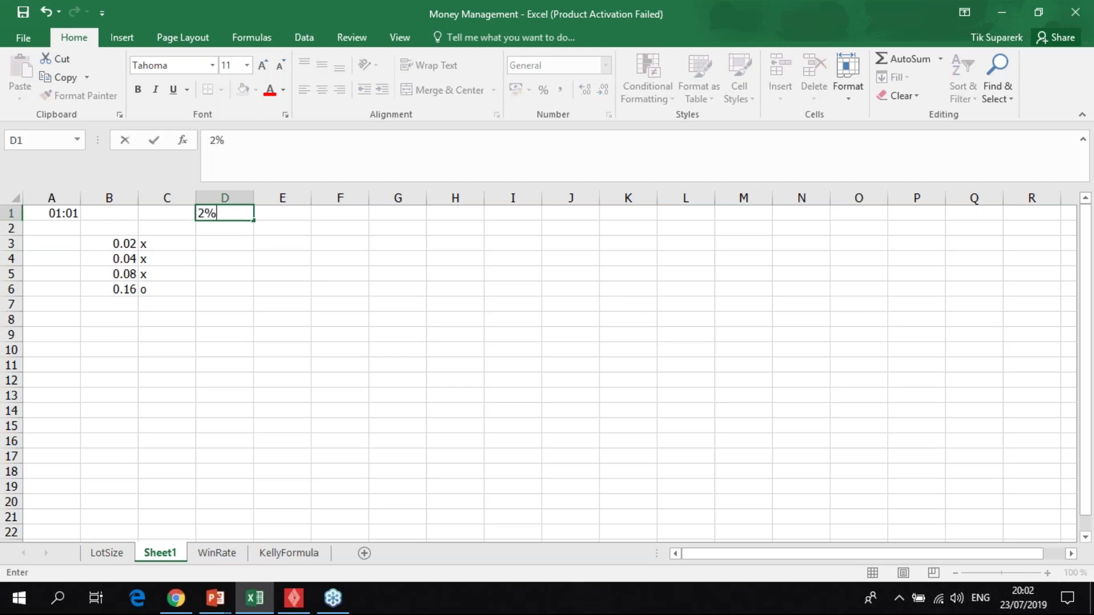
key(Return)
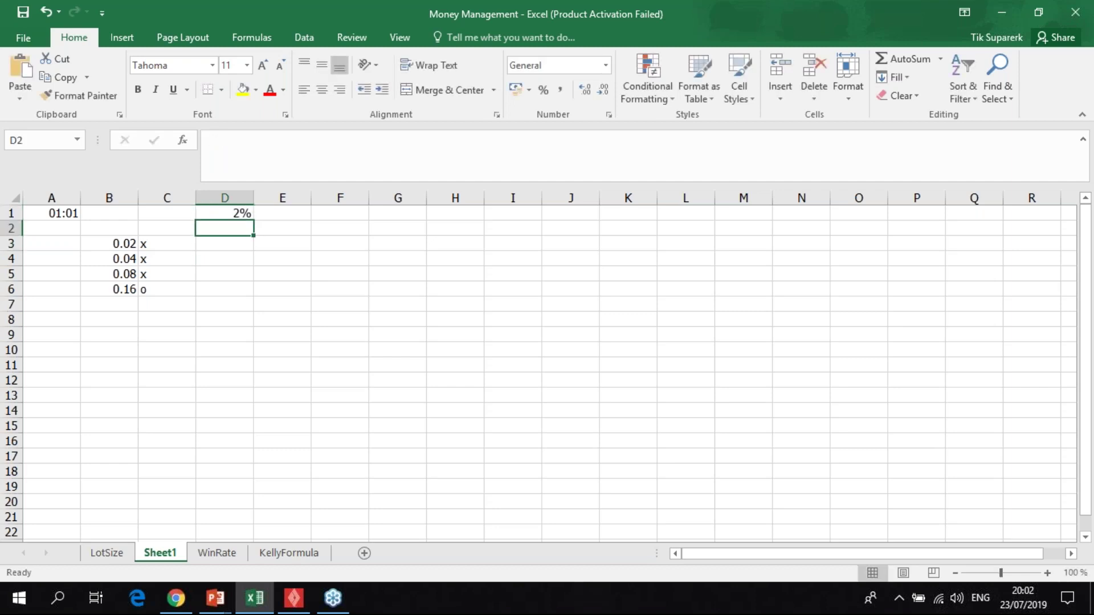
Enter the percentages 2, 4 and 8 in D3 to D5, beside the trades marked with an x
click(123, 240)
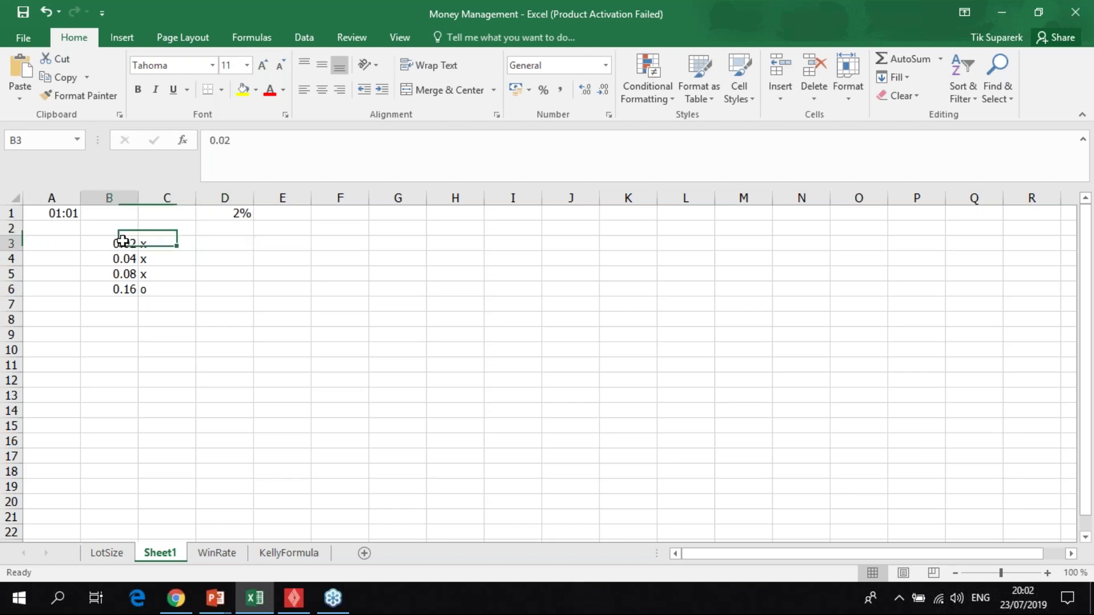
key(Right)
key(Right)
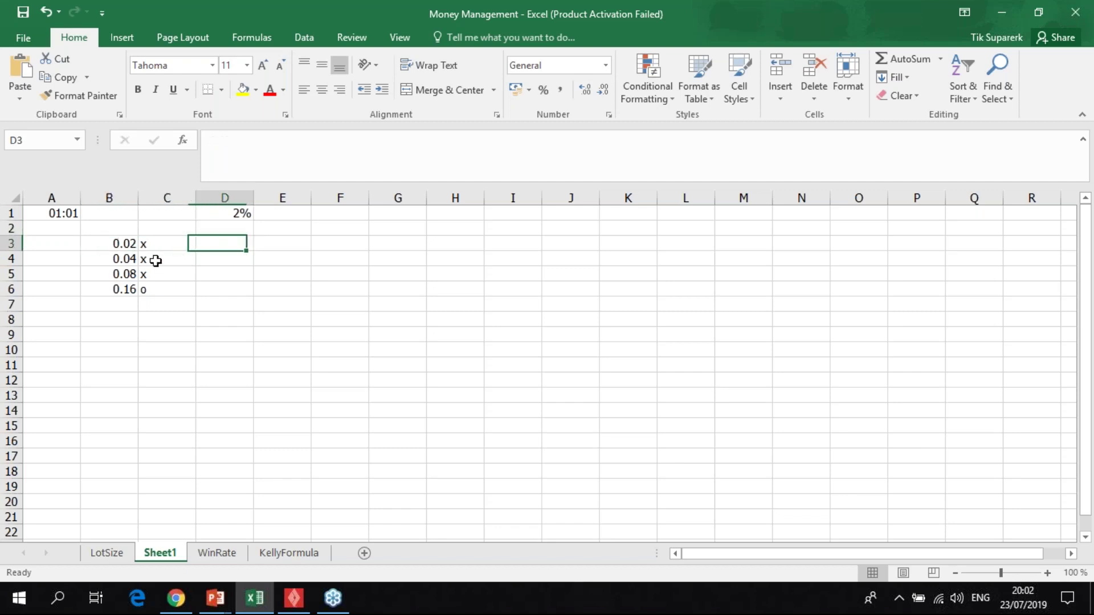
text(2)
key(Return)
text(4)
key(Return)
text(8)
key(Return)
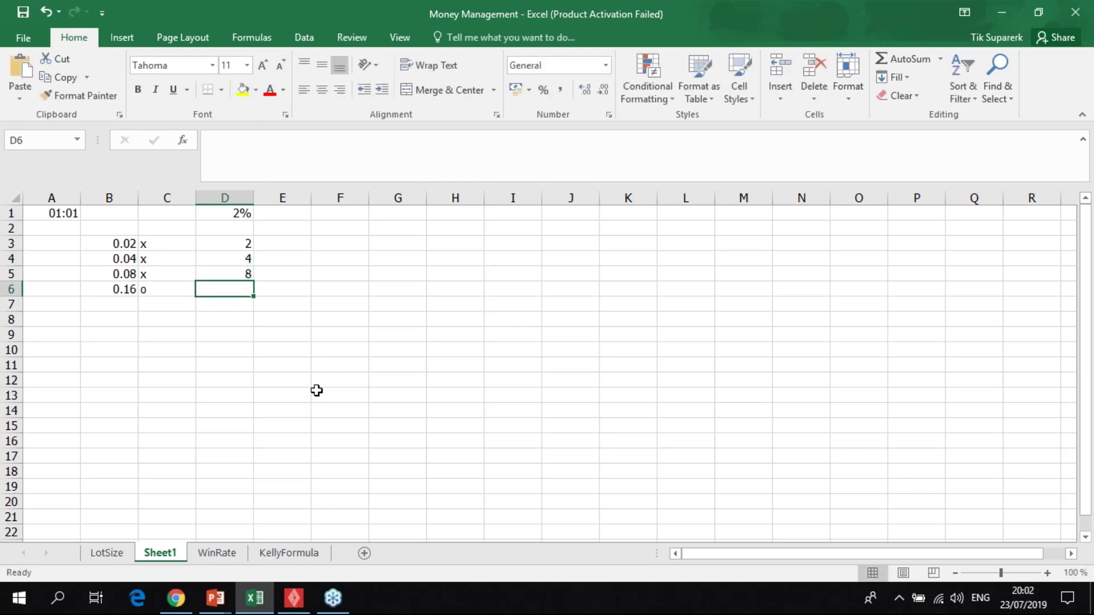
Enter the trade results -2, -4, -8 and +16 in cells D3 to D6
click(236, 244)
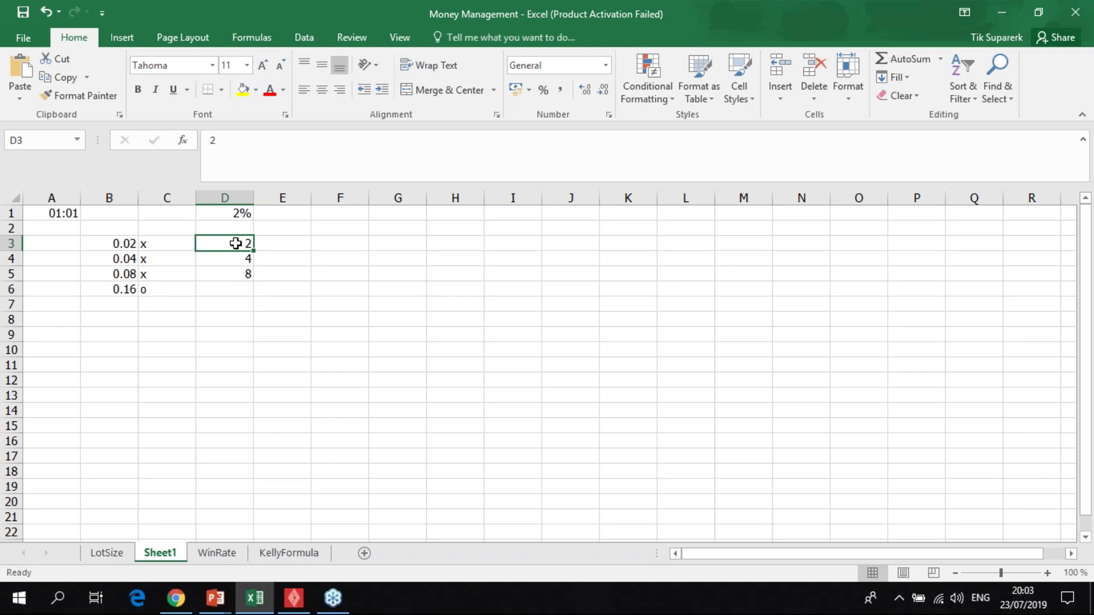
text(-2)
key(Return)
text(-4)
key(Return)
text(-8)
key(Return)
text(+16)
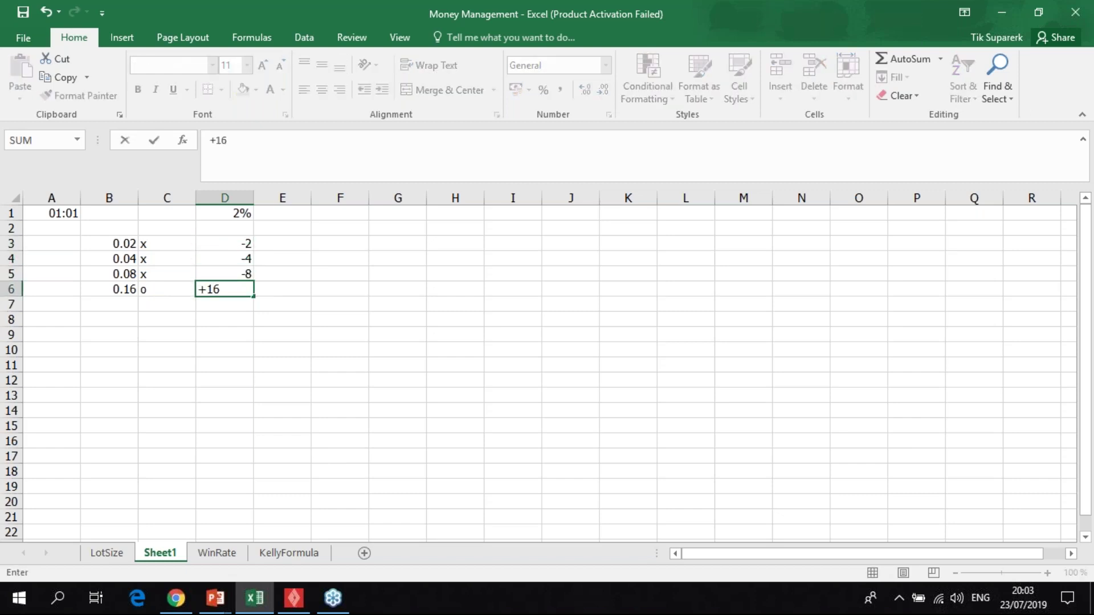
key(Return)
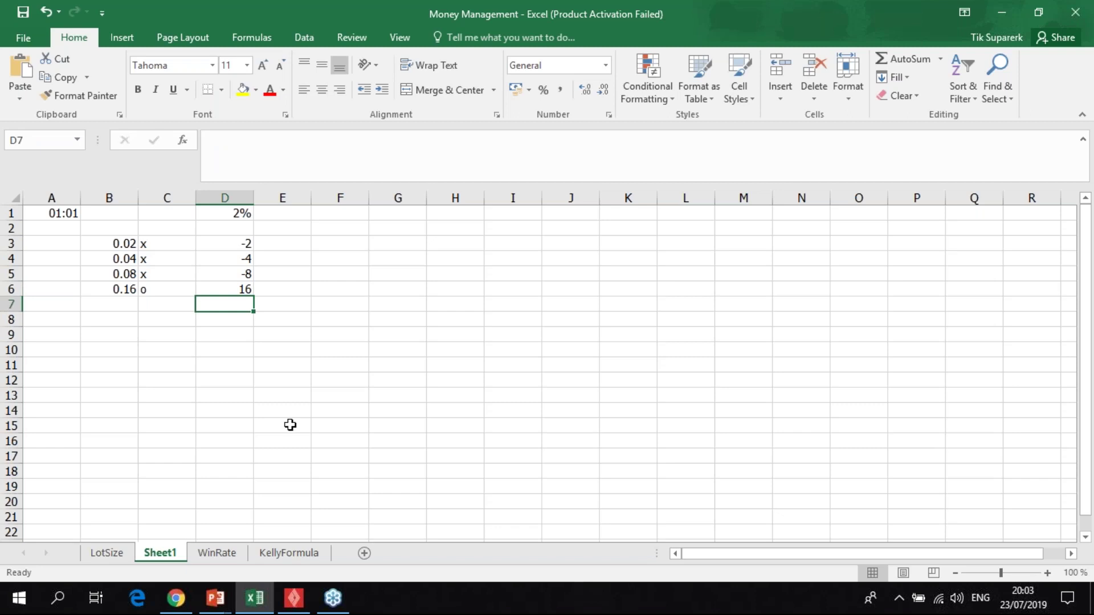
Total the trade results in D7 with a SUM formula over D3:D6
text(=sum()
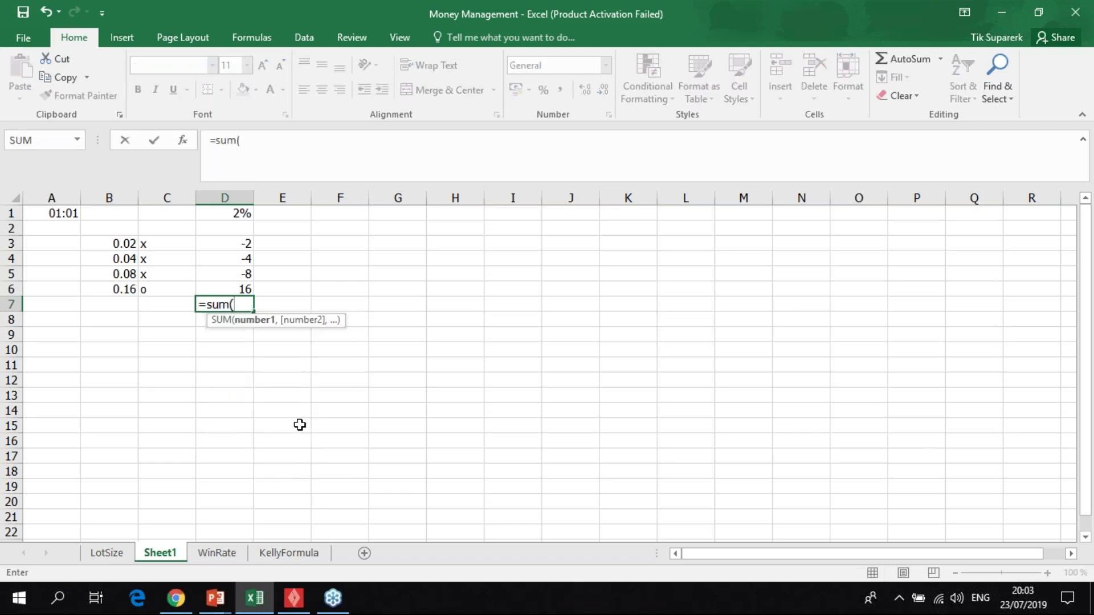
drag(239, 242, 231, 294)
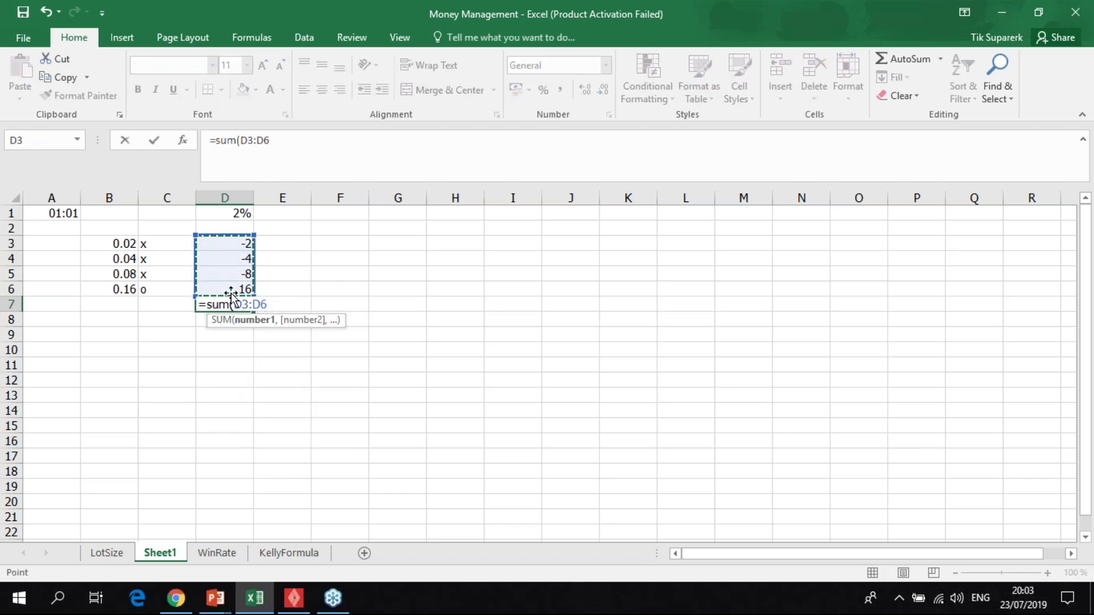
key(Return)
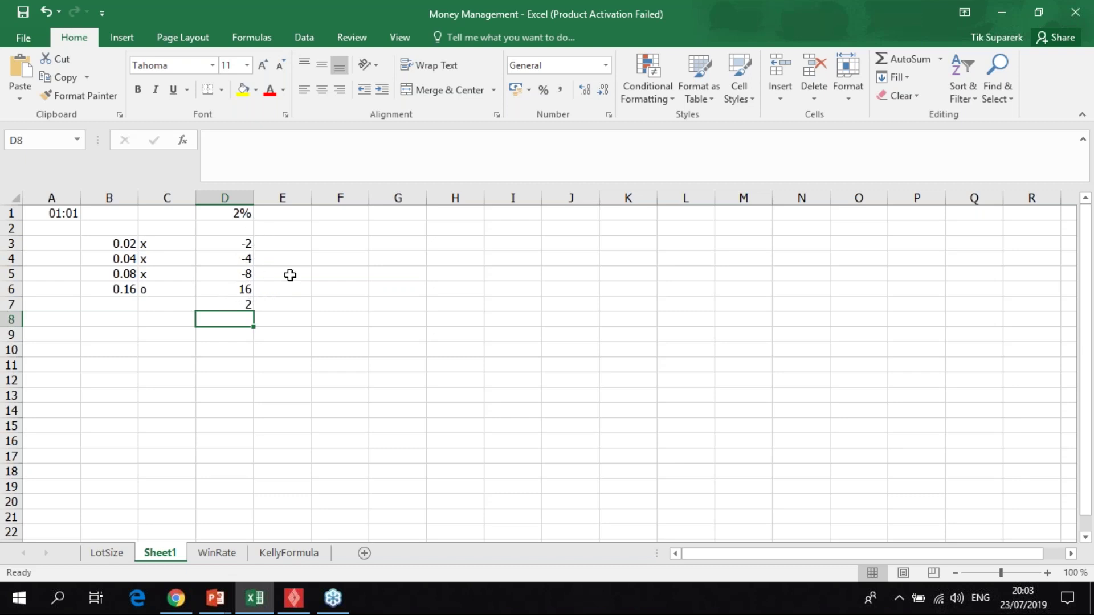
click(251, 305)
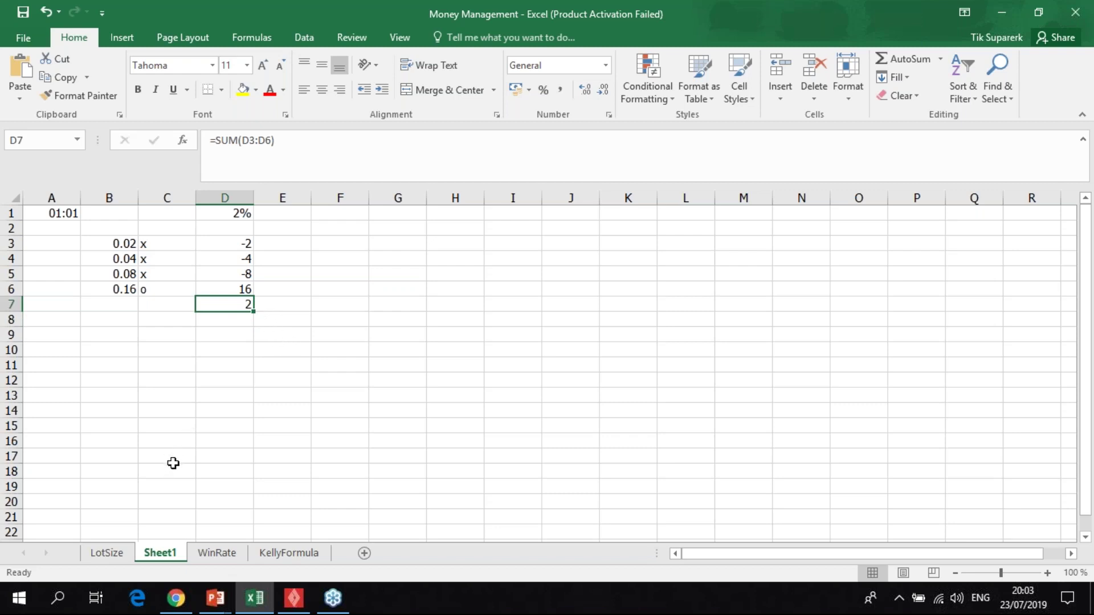
Switch to the PowerPoint slide show and circle "กำไรกลับคืนมาได้อย่างรวดเร็ว" in red on the Martingale slide
click(177, 595)
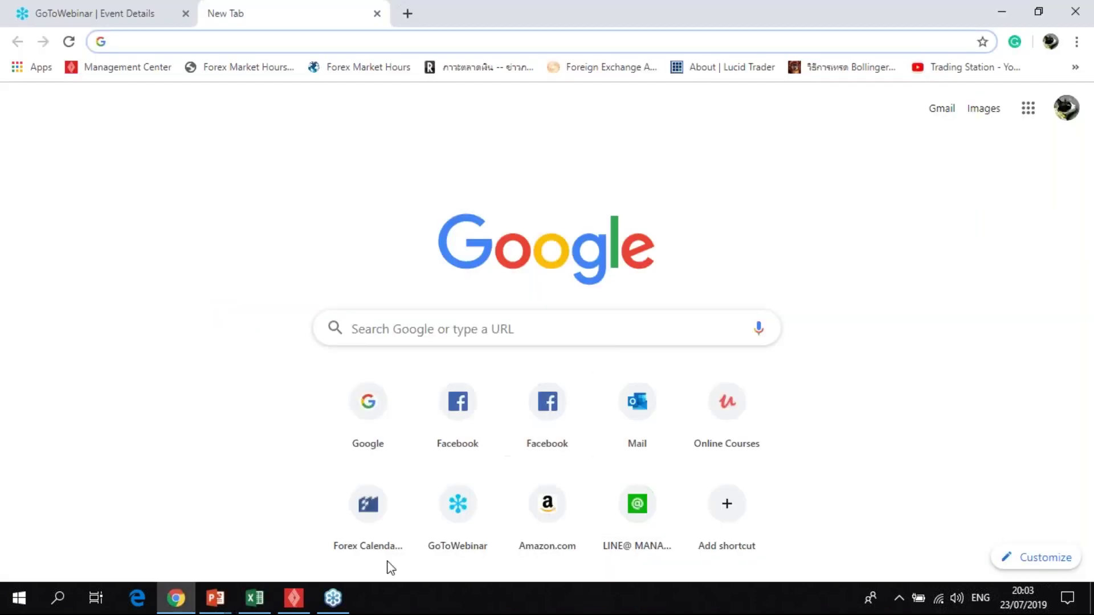
click(176, 596)
mouse_move(216, 598)
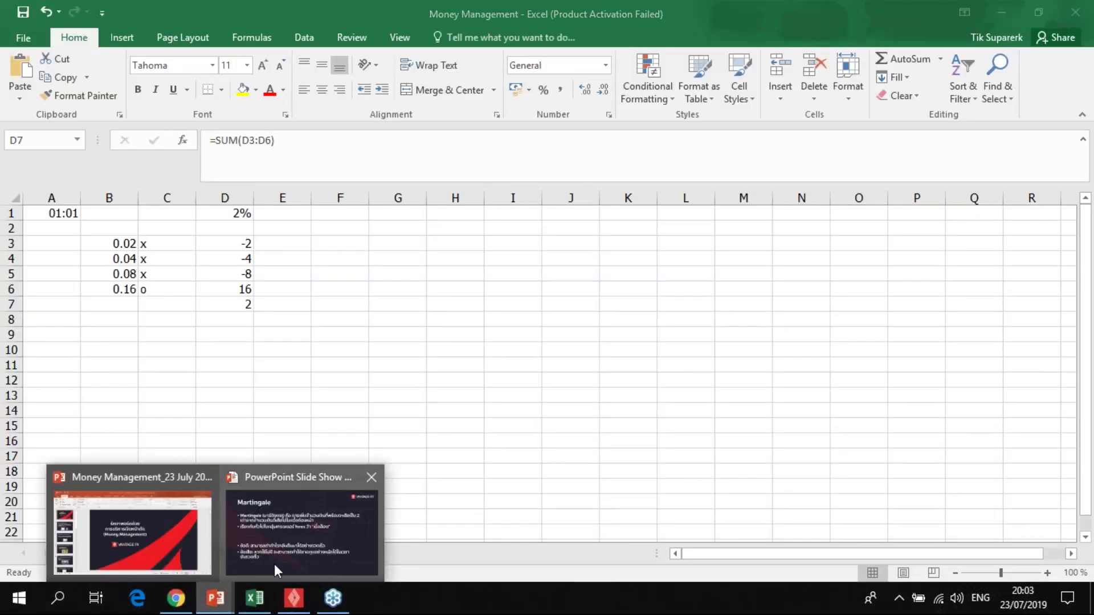
click(285, 530)
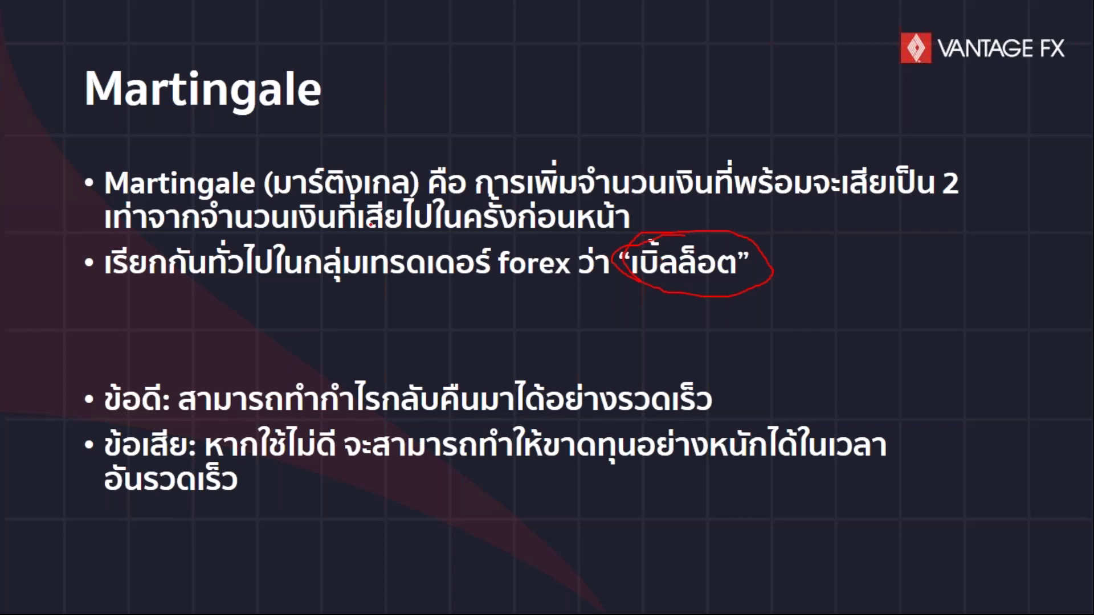
mouse_move(350, 419)
mouse_down()
mouse_move(692, 426)
mouse_move(468, 360)
mouse_move(314, 385)
mouse_move(371, 426)
mouse_up()
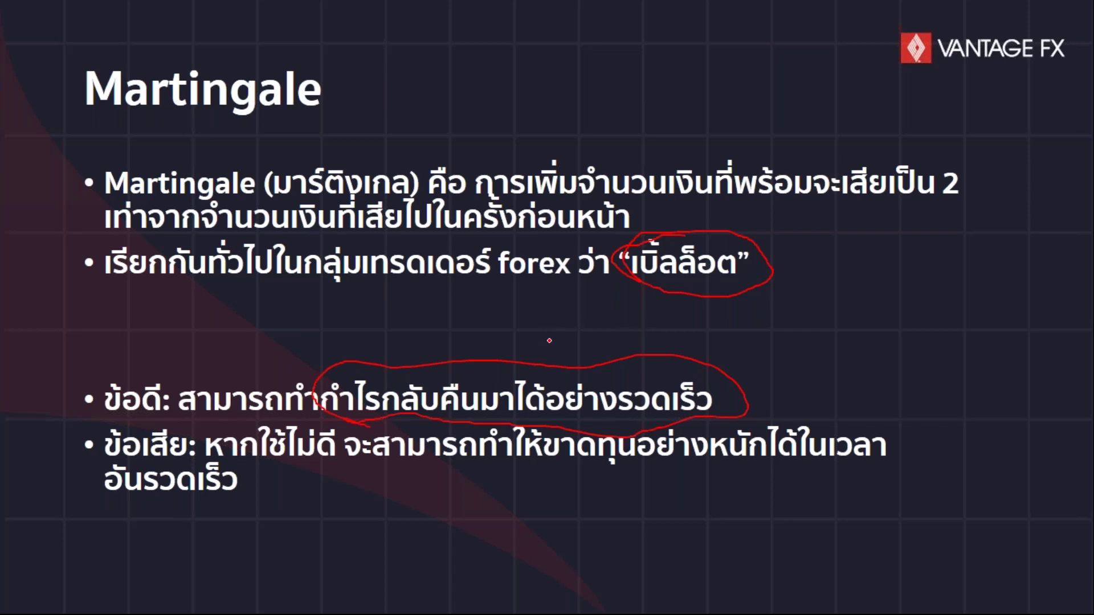